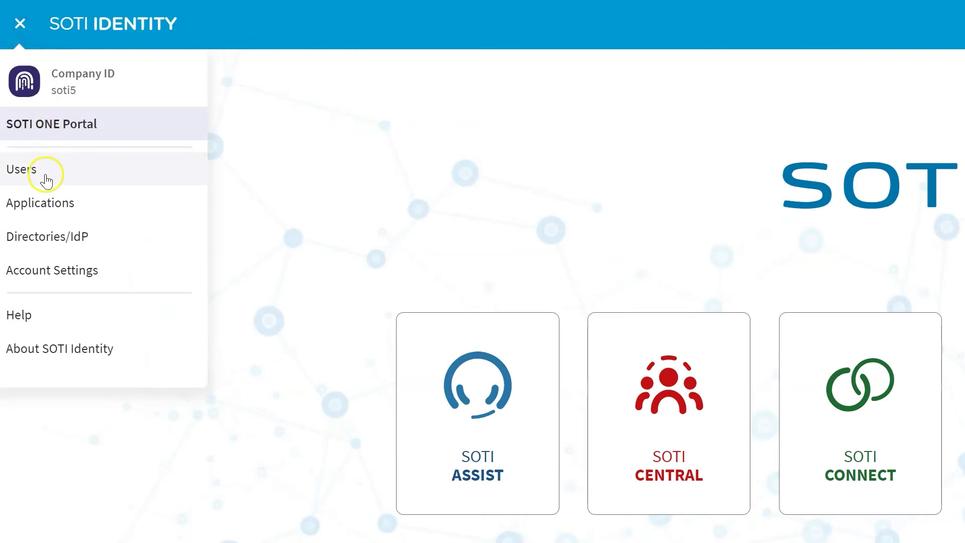
- From the All Users list, start creating a new individual user
{"action": "left_click", "coordinate": [45, 179]}
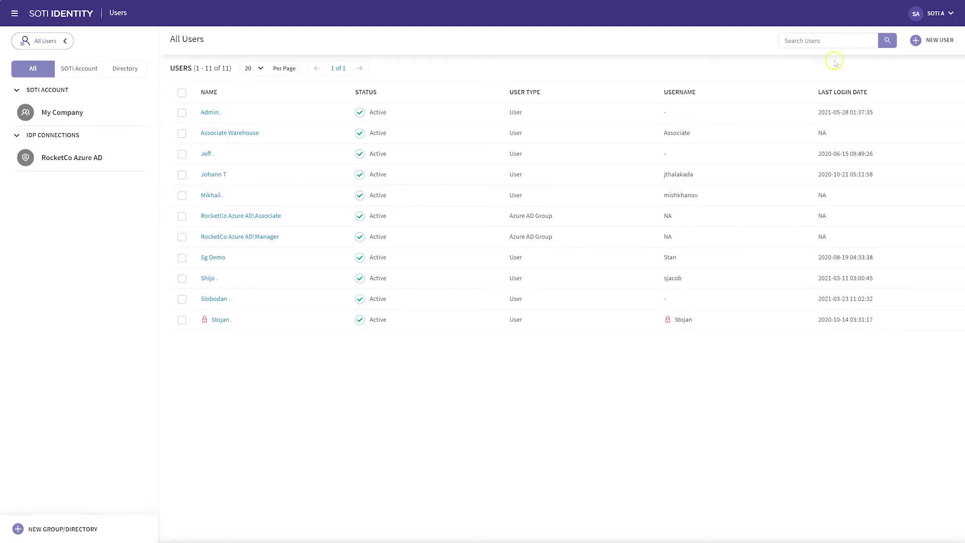
{"action": "left_click", "coordinate": [916, 44]}
{"action": "left_click", "coordinate": [904, 68]}
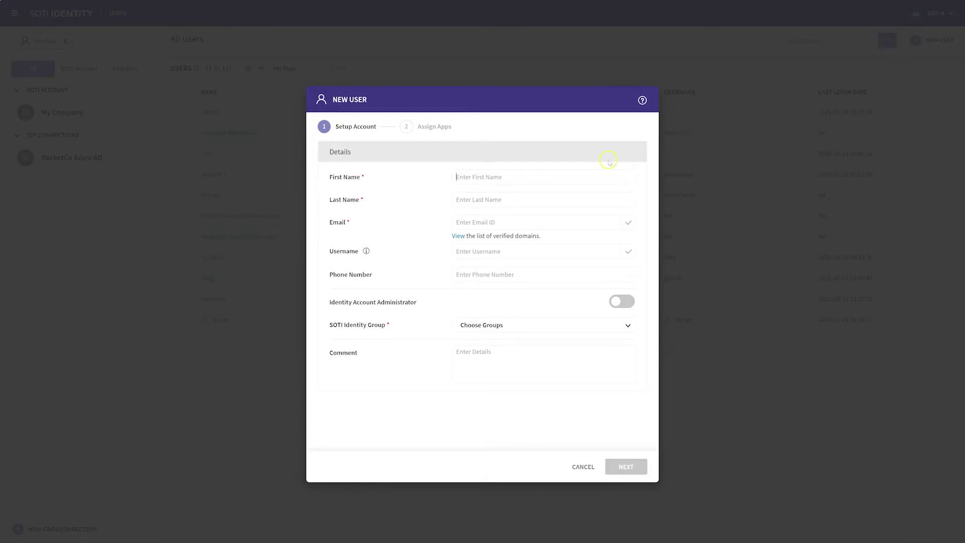
- Enter the user's first and last name, e-mail address and username, leaving Identity Account Administrator off
{"action": "left_click", "coordinate": [496, 177]}
{"action": "type", "text": "Rocket"}
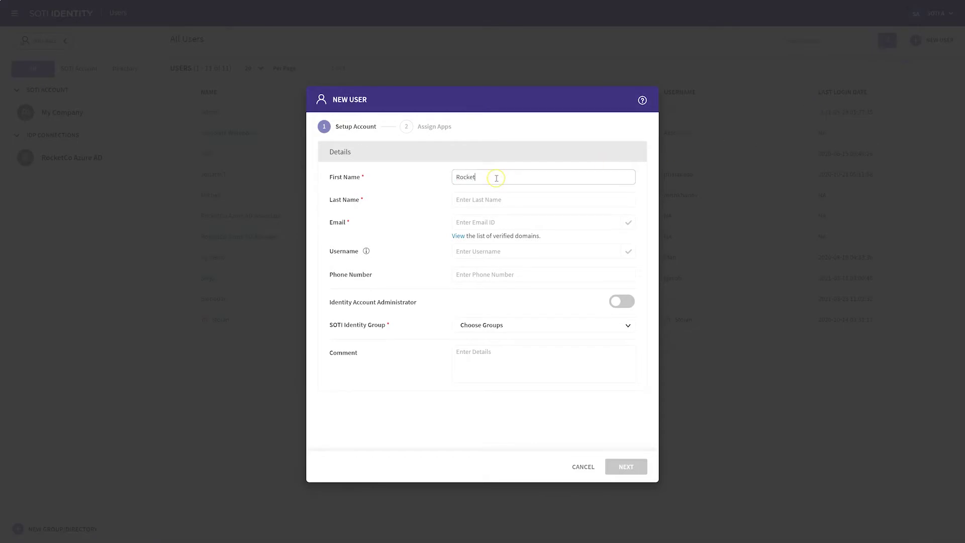
{"action": "key", "text": "Tab"}
{"action": "type", "text": "co"}
{"action": "key", "text": "Tab"}
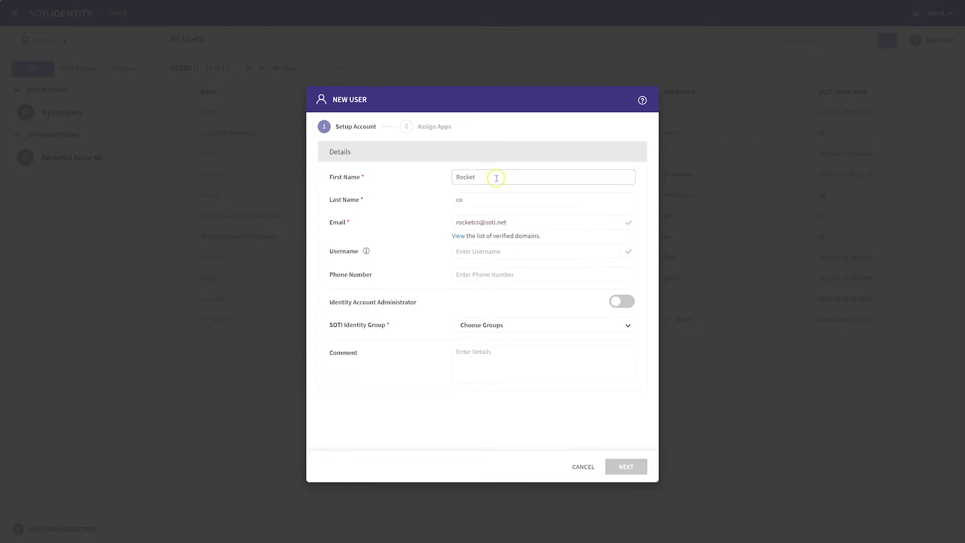
{"action": "key", "text": "Tab"}
{"action": "type", "text": "r"}
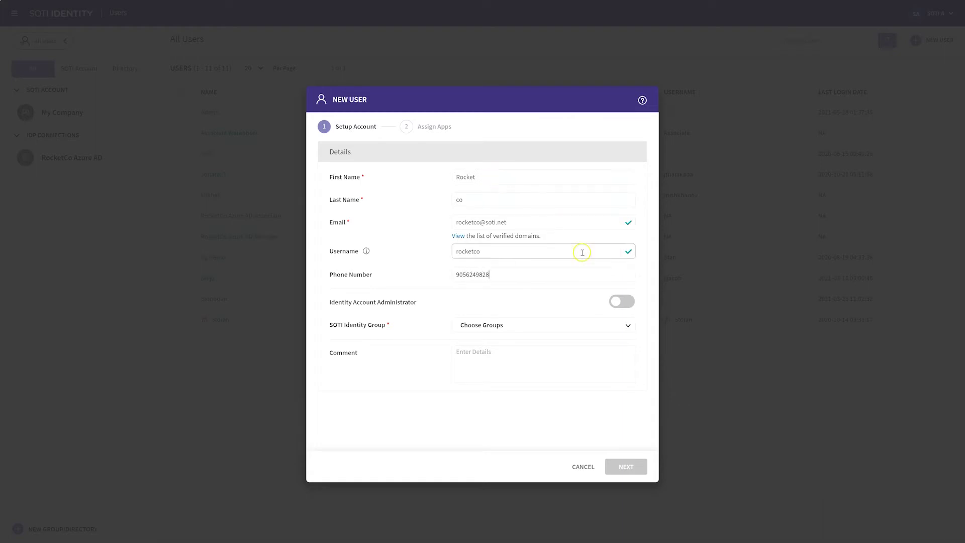
{"action": "left_click", "coordinate": [618, 302]}
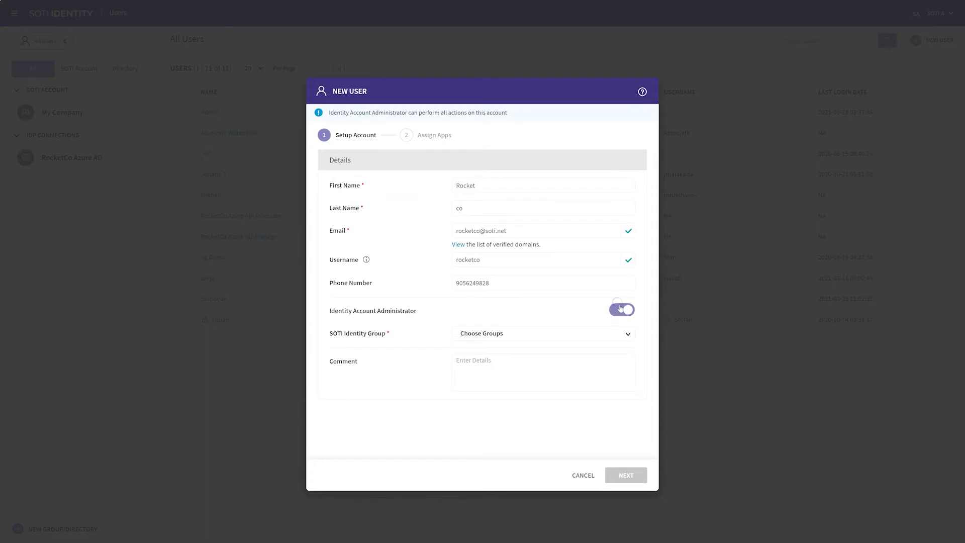
{"action": "left_click", "coordinate": [621, 309]}
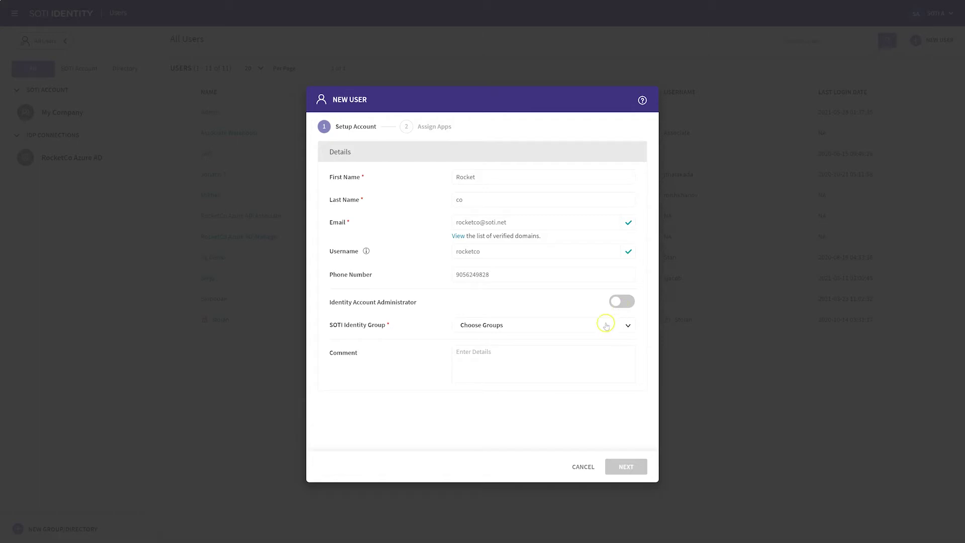
- Add the user to the My Company group
{"action": "left_click", "coordinate": [605, 325]}
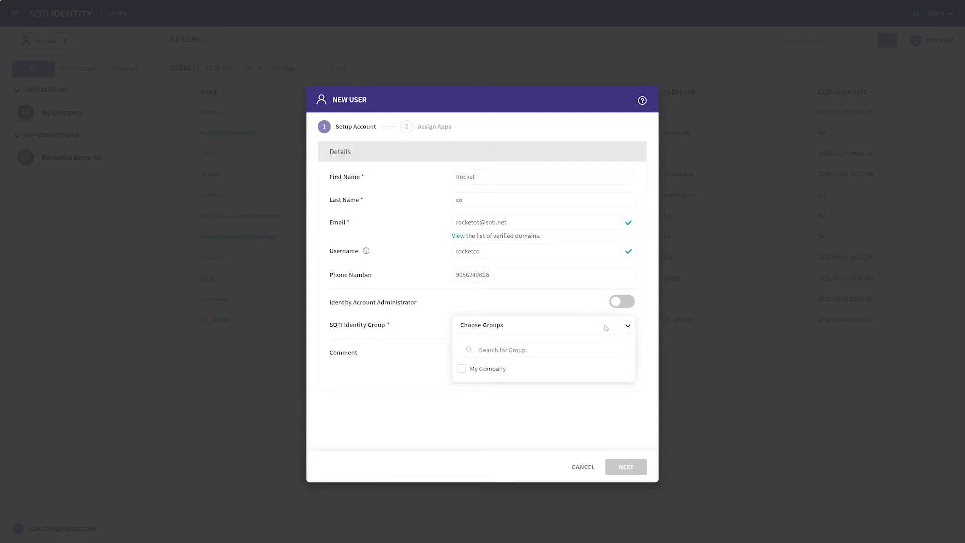
{"action": "left_click", "coordinate": [463, 369]}
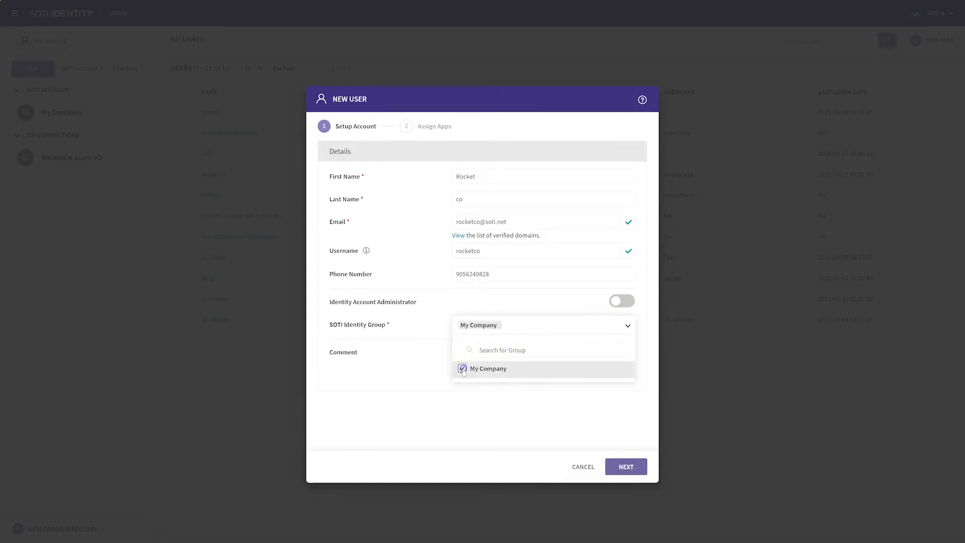
{"action": "left_click", "coordinate": [442, 373]}
- Enter the comment 'how to add anus' for the user
{"action": "left_click", "coordinate": [468, 360]}
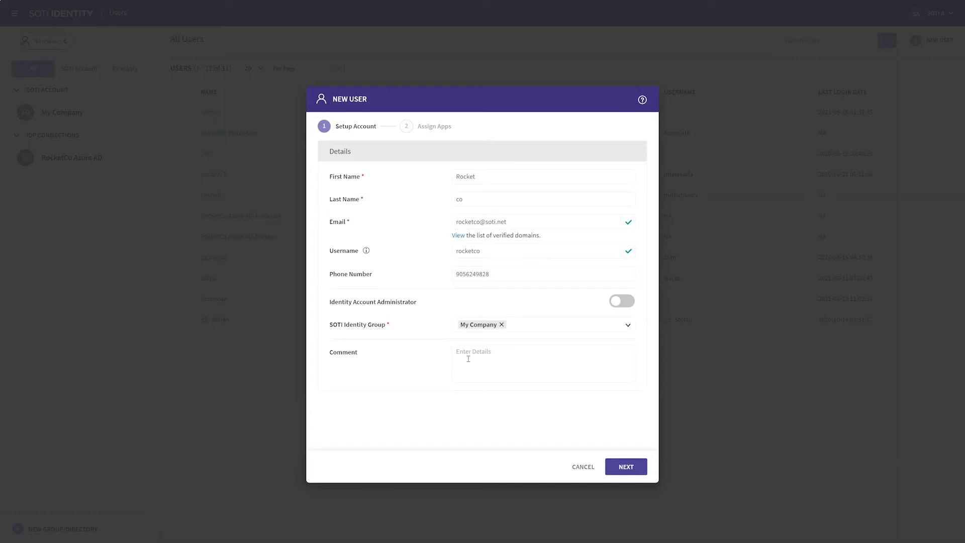
{"action": "type", "text": "how"}
{"action": "left_click", "coordinate": [469, 359]}
{"action": "type", "text": "to add an"}
{"action": "type", "text": "users and assign apps"}
- Save the account details and assign the MOBICONTROL, SOTI CONNECT and SOTI SNAP apps
{"action": "left_click", "coordinate": [625, 467]}
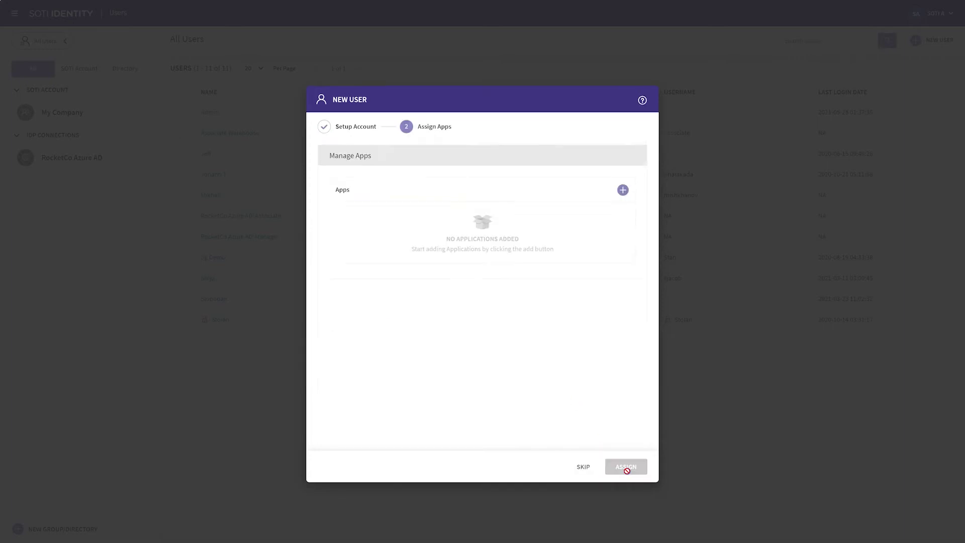
{"action": "left_click", "coordinate": [623, 190]}
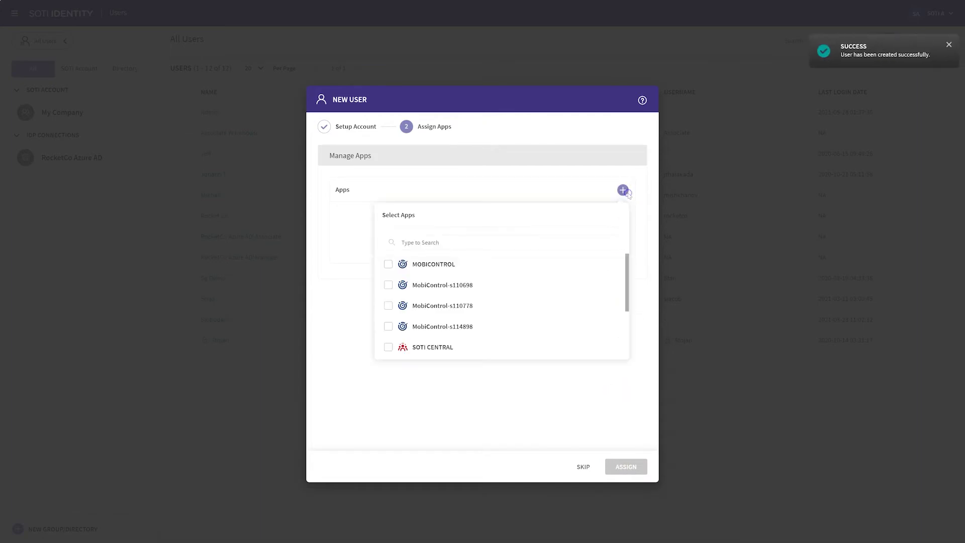
{"action": "left_click", "coordinate": [387, 265]}
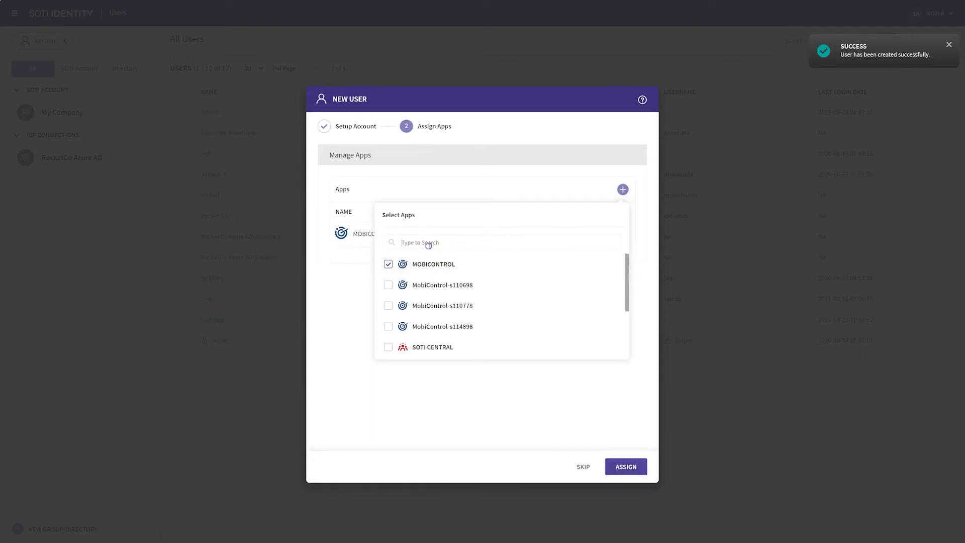
{"action": "left_click", "coordinate": [429, 246]}
{"action": "type", "text": "connec"}
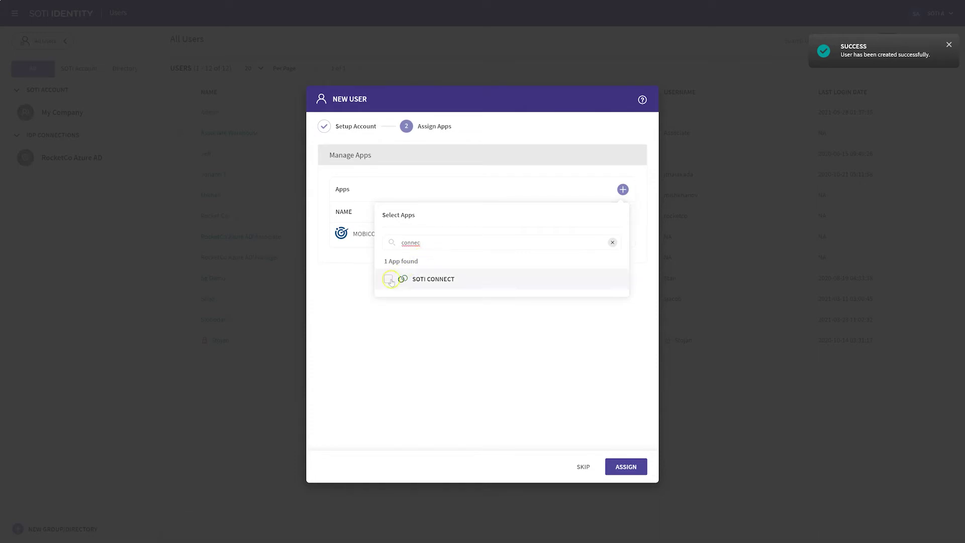
{"action": "left_click", "coordinate": [387, 280]}
{"action": "left_click", "coordinate": [612, 242]}
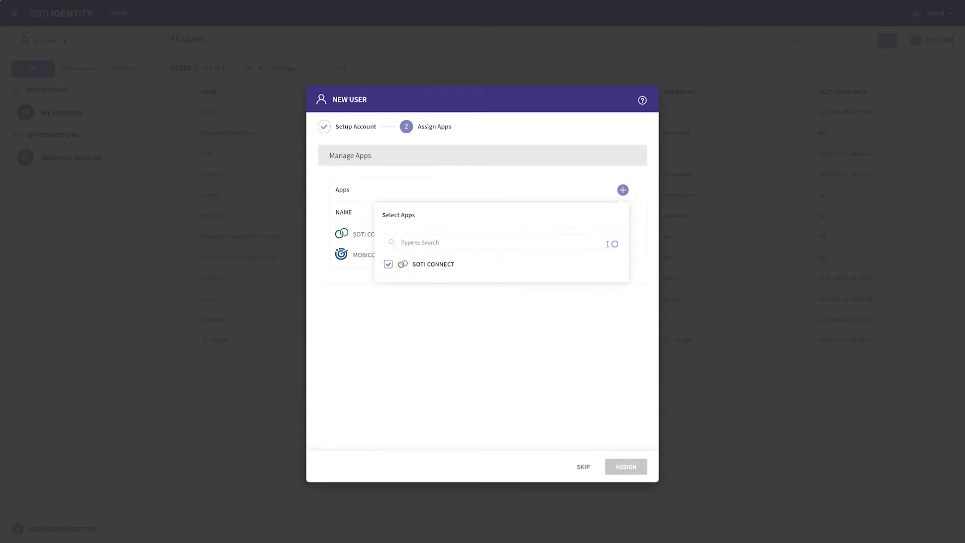
{"action": "left_click", "coordinate": [551, 246]}
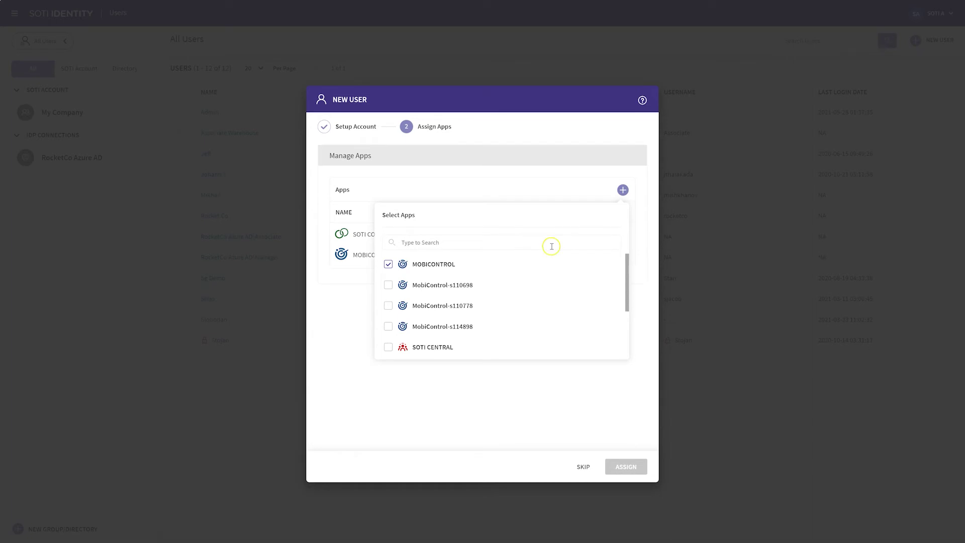
{"action": "type", "text": "sna"}
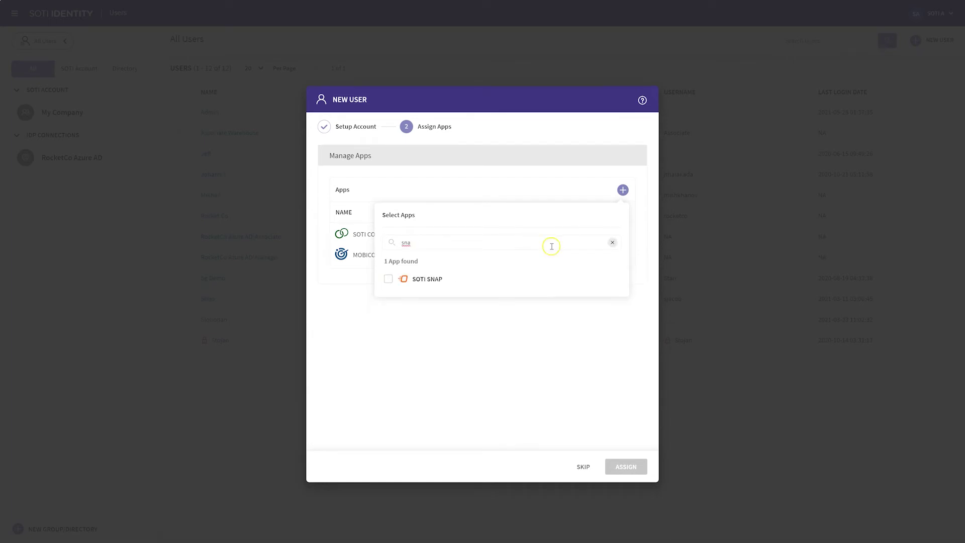
{"action": "left_click", "coordinate": [387, 279]}
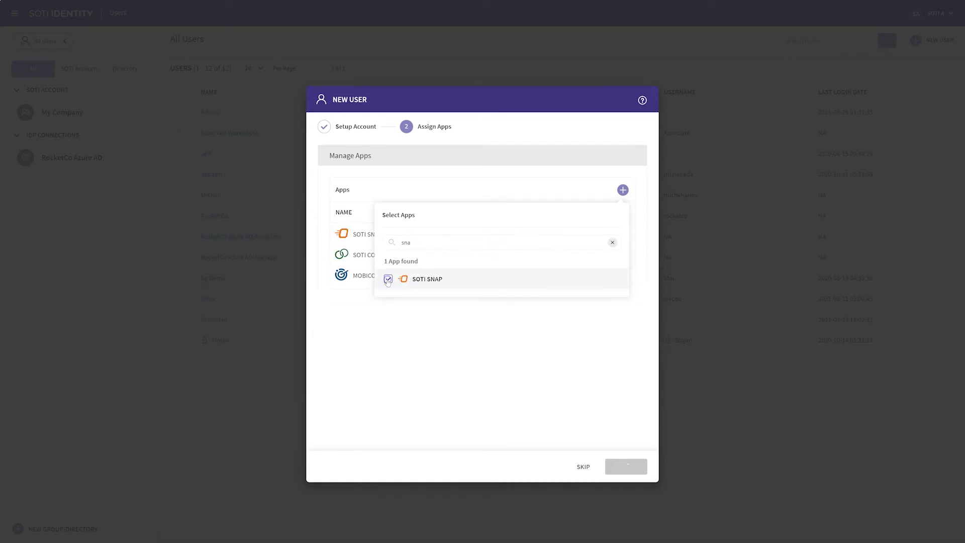
{"action": "left_click", "coordinate": [410, 325]}
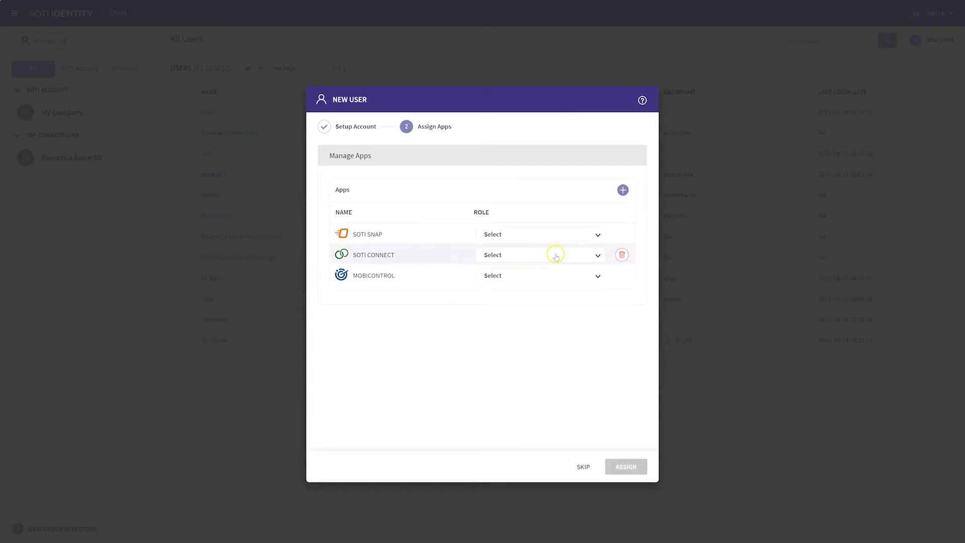
- Give SOTI SNAP the SNAP User role, SOTI CONNECT Support and MOBICONTROL MC Technicians, then assign
{"action": "left_click", "coordinate": [595, 235]}
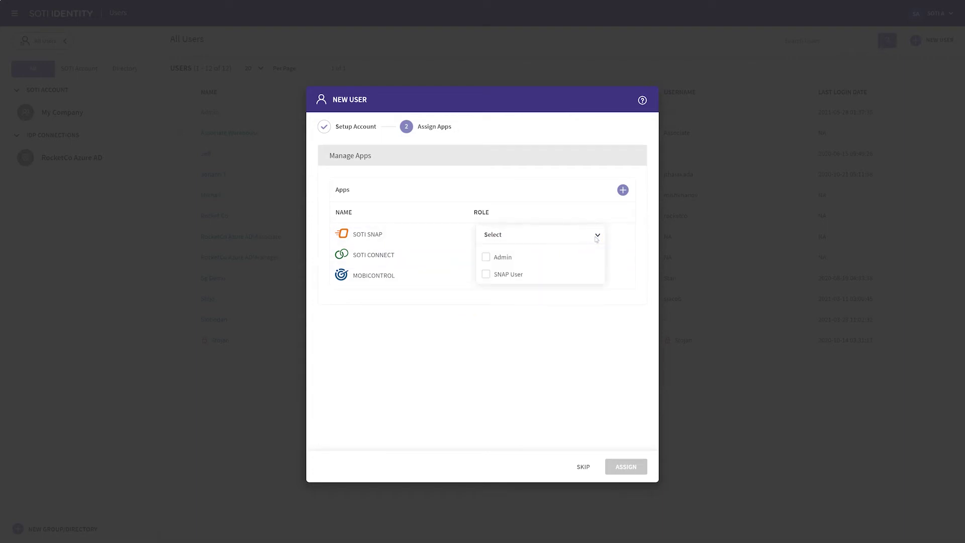
{"action": "left_click", "coordinate": [510, 273]}
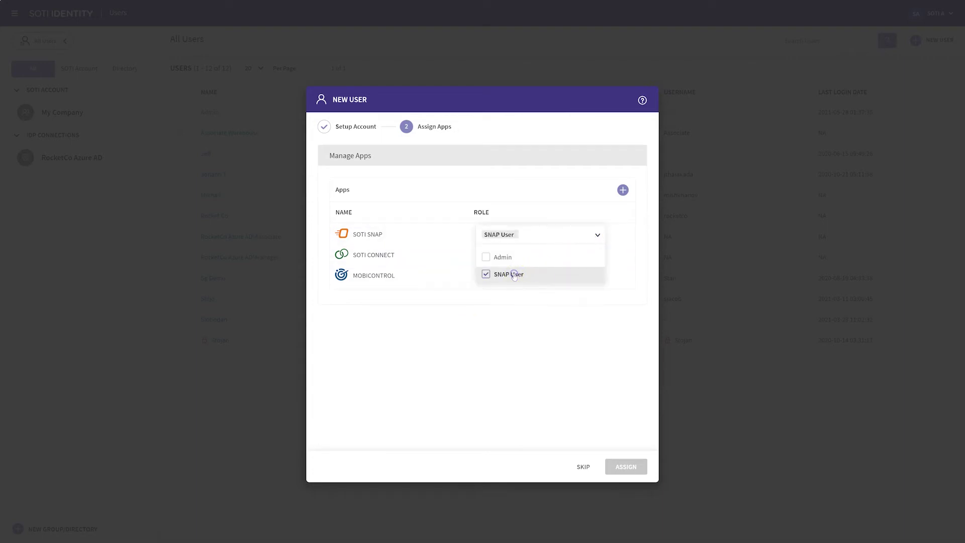
{"action": "left_click", "coordinate": [522, 301]}
{"action": "left_click", "coordinate": [582, 255]}
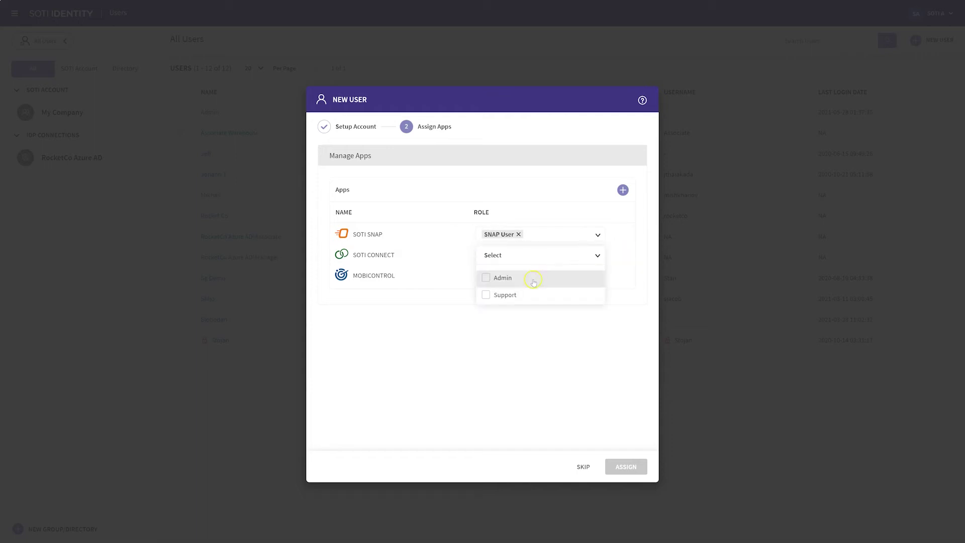
{"action": "left_click", "coordinate": [500, 295]}
{"action": "left_click", "coordinate": [508, 319]}
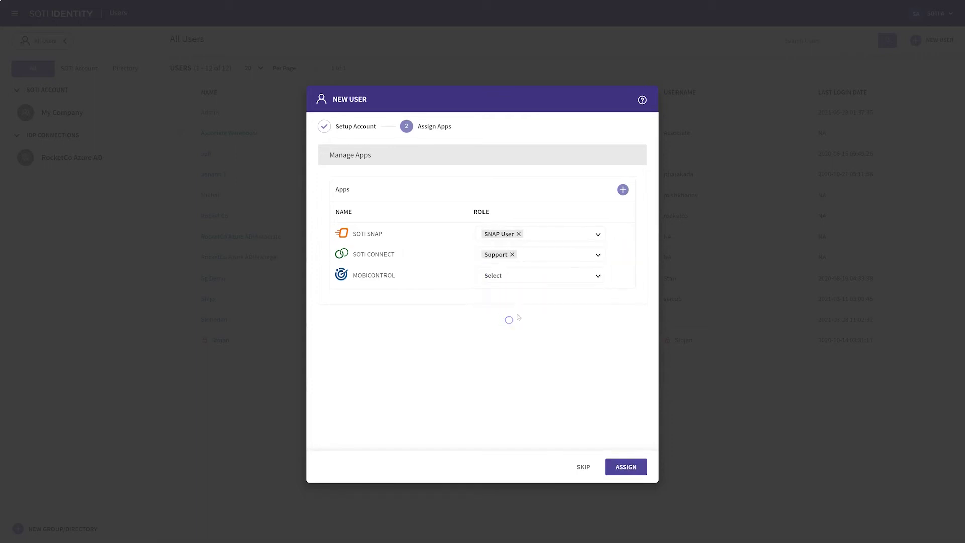
{"action": "left_click", "coordinate": [577, 275]}
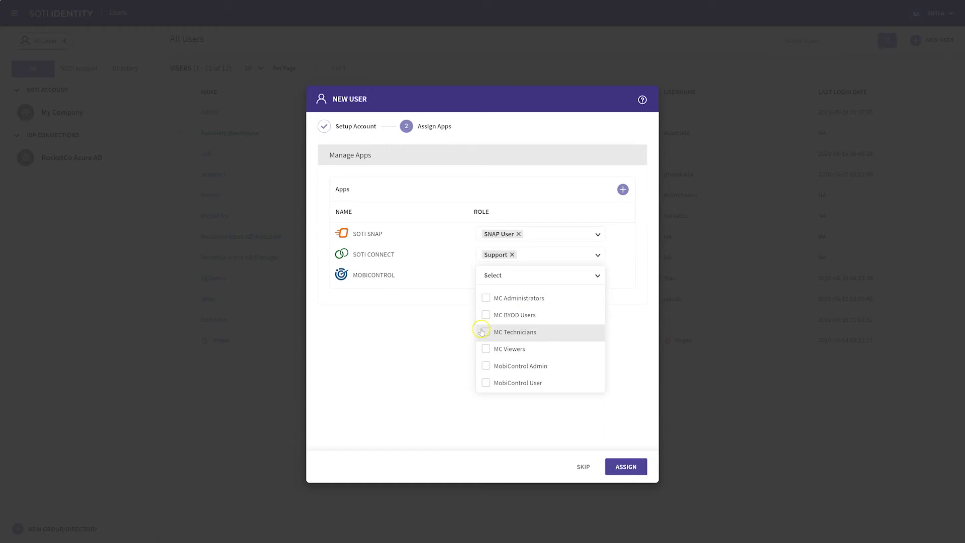
{"action": "left_click", "coordinate": [485, 332]}
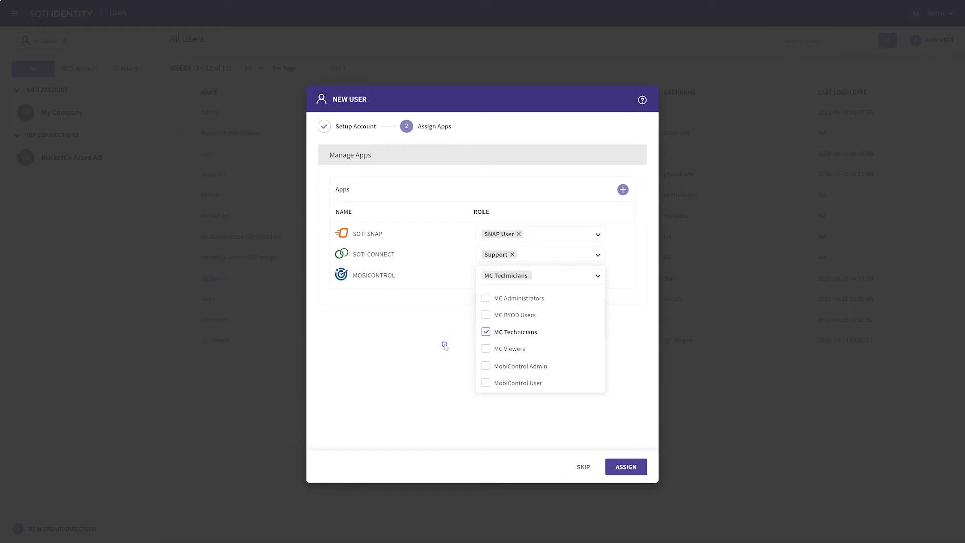
{"action": "left_click", "coordinate": [444, 343]}
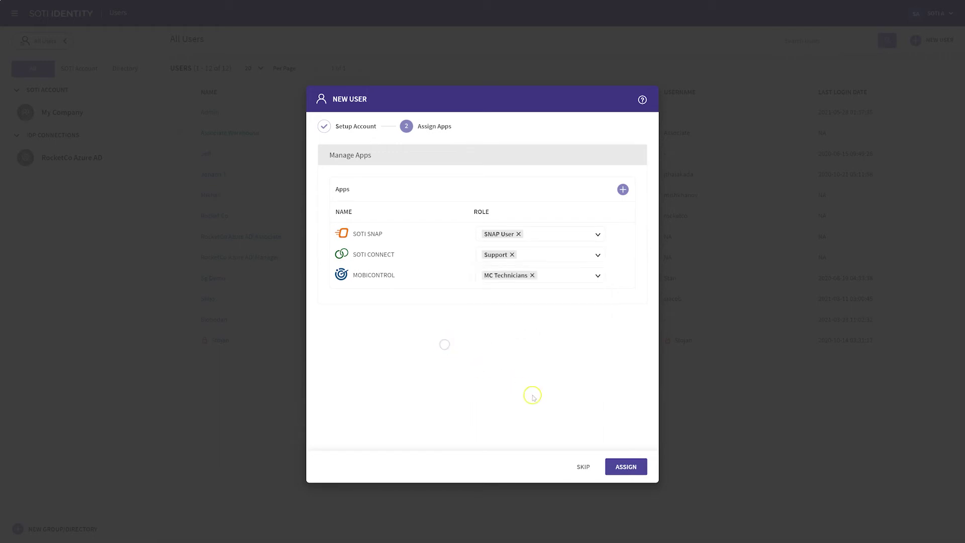
{"action": "left_click", "coordinate": [621, 469]}
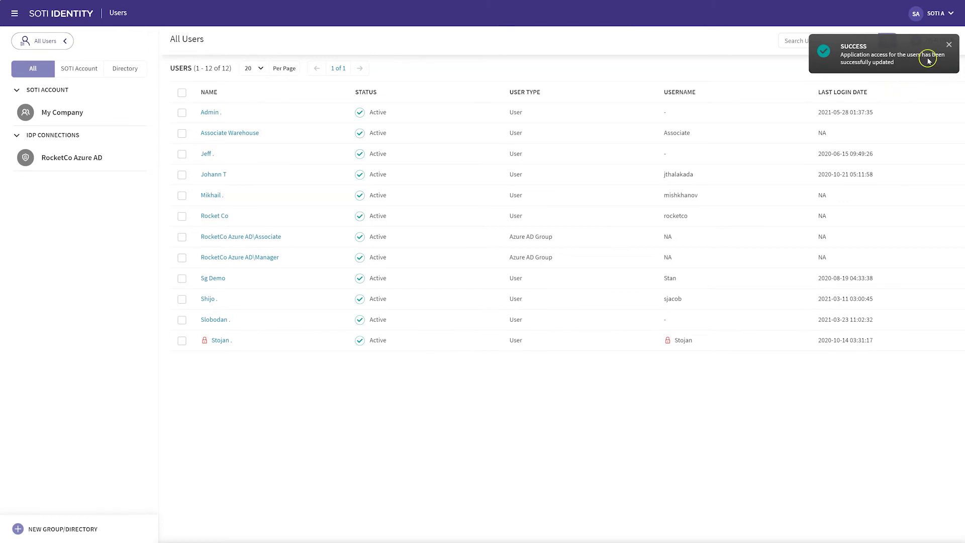
{"action": "left_click", "coordinate": [947, 46]}
- Search users for 'rocketco', select the newly created user and start deleting it
{"action": "left_click", "coordinate": [832, 47]}
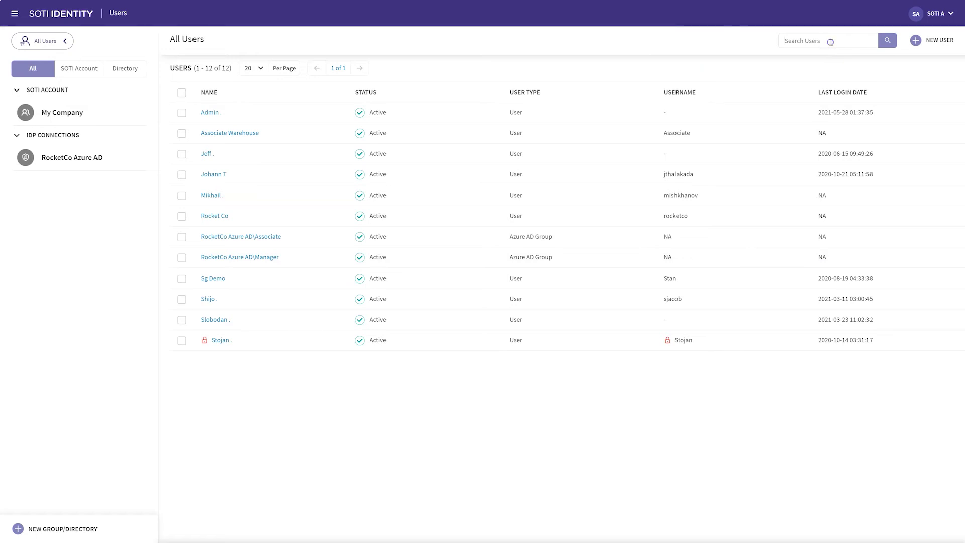
{"action": "left_click", "coordinate": [831, 44]}
{"action": "type", "text": "rocketco"}
{"action": "key", "text": "Return"}
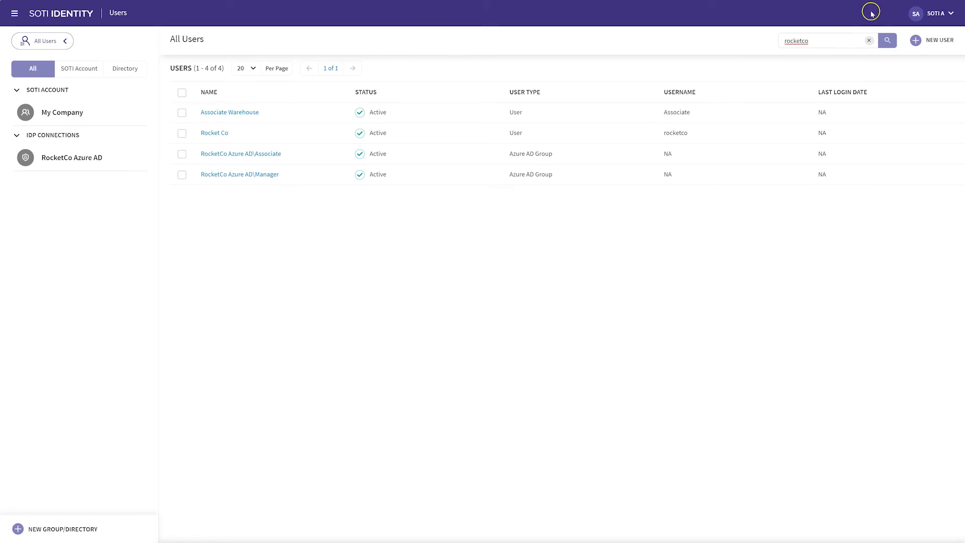
{"action": "left_click", "coordinate": [181, 134]}
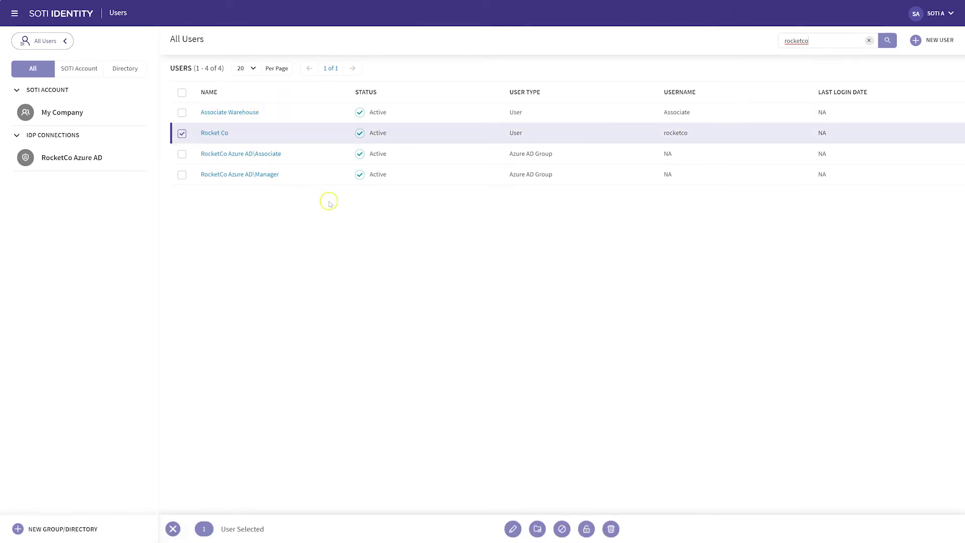
{"action": "left_click", "coordinate": [611, 528]}
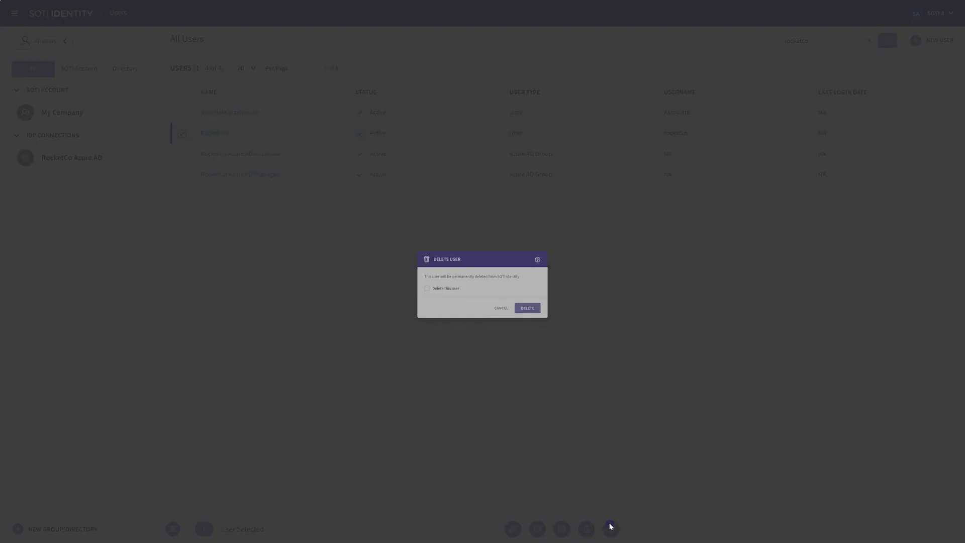